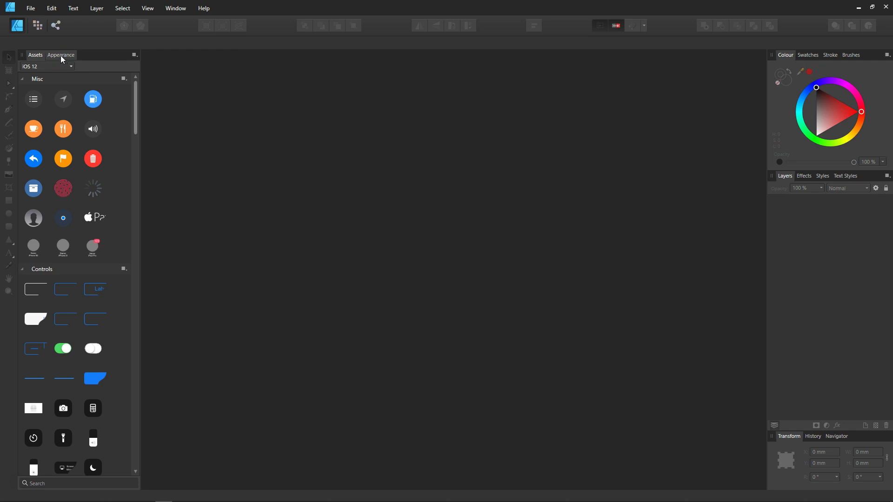
Step: Pull the Appearance tab, the Transform/History/Navigator group and the Text Styles tab out as floating panels
{"action": "left_click", "coordinate": [61, 55]}
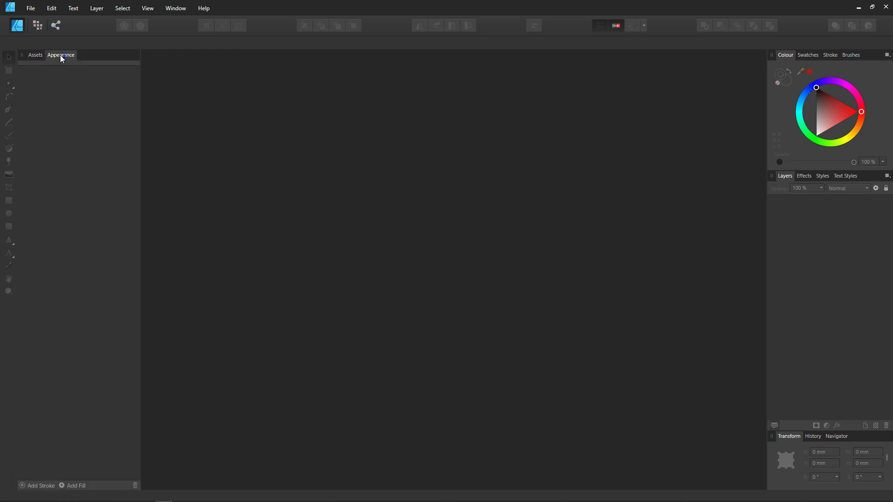
{"action": "left_click_drag", "start_coordinate": [61, 55], "coordinate": [172, 61]}
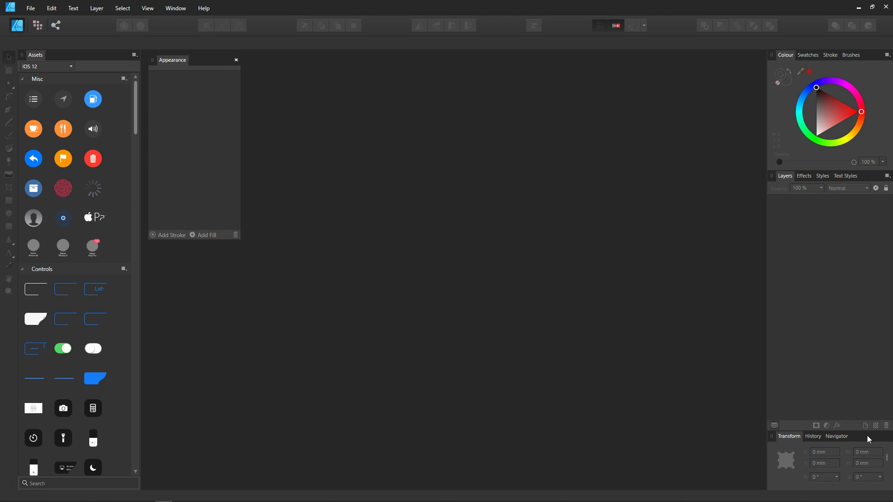
{"action": "left_click_drag", "start_coordinate": [866, 436], "coordinate": [239, 253]}
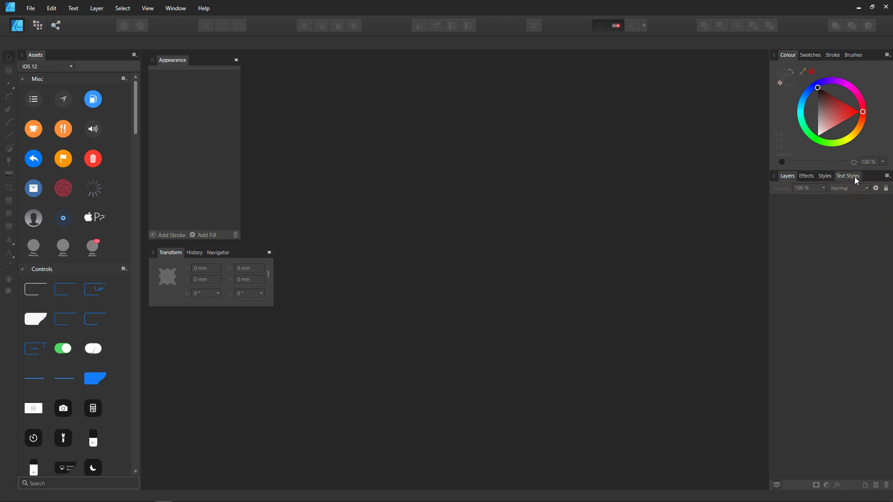
{"action": "left_click_drag", "start_coordinate": [856, 179], "coordinate": [260, 63]}
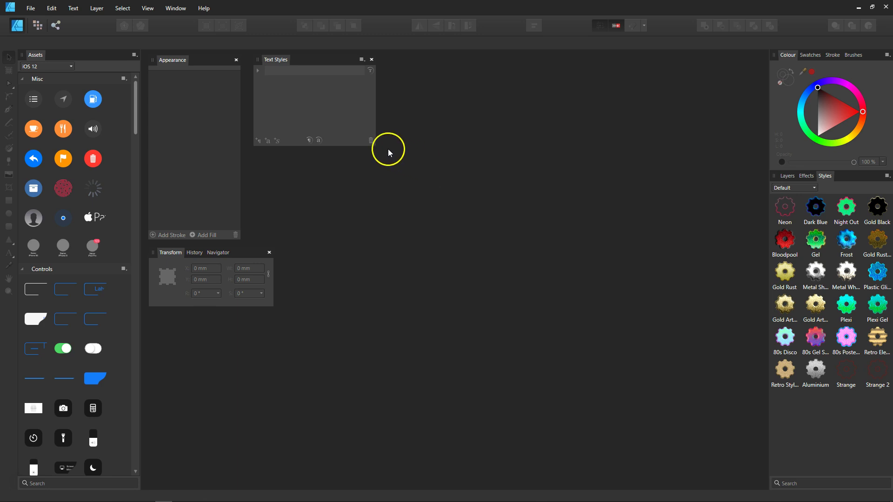
Step: Show the Character panel from View > Studio
{"action": "left_click", "coordinate": [152, 12]}
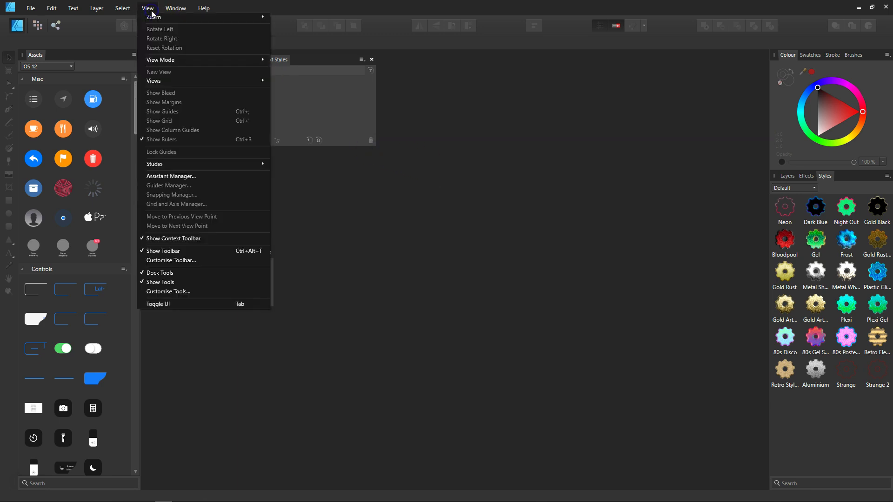
{"action": "mouse_move", "coordinate": [182, 167]}
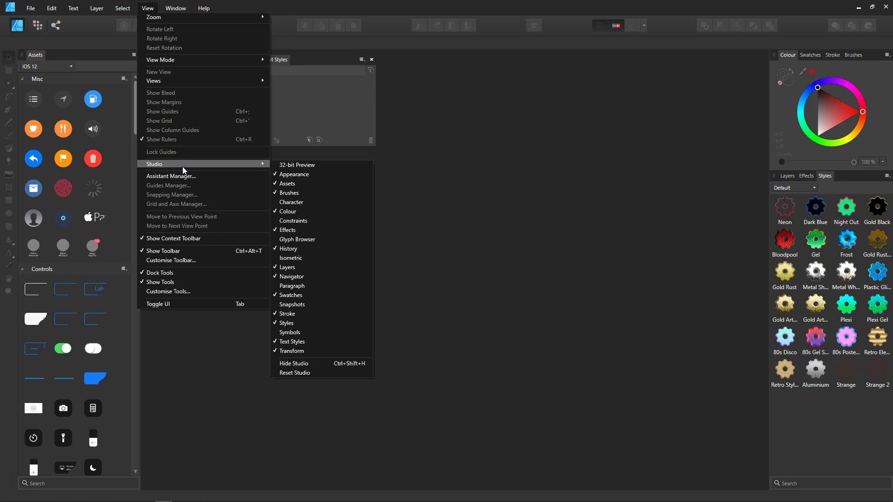
{"action": "left_click", "coordinate": [301, 205]}
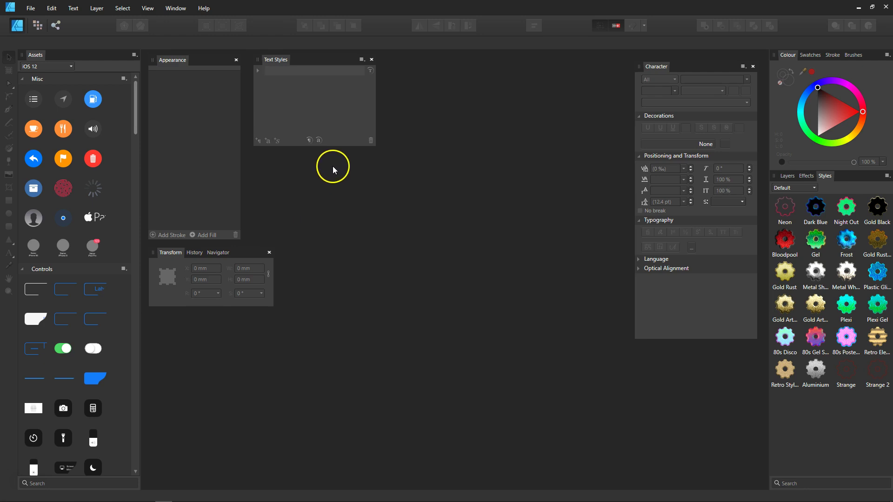
Step: Show the Isometric panel and split it off into its own floating panel
{"action": "left_click", "coordinate": [148, 9]}
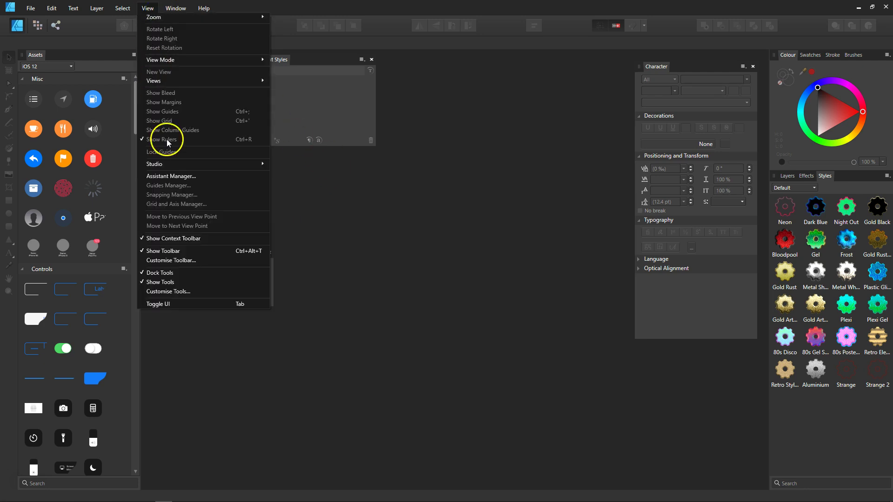
{"action": "mouse_move", "coordinate": [218, 164]}
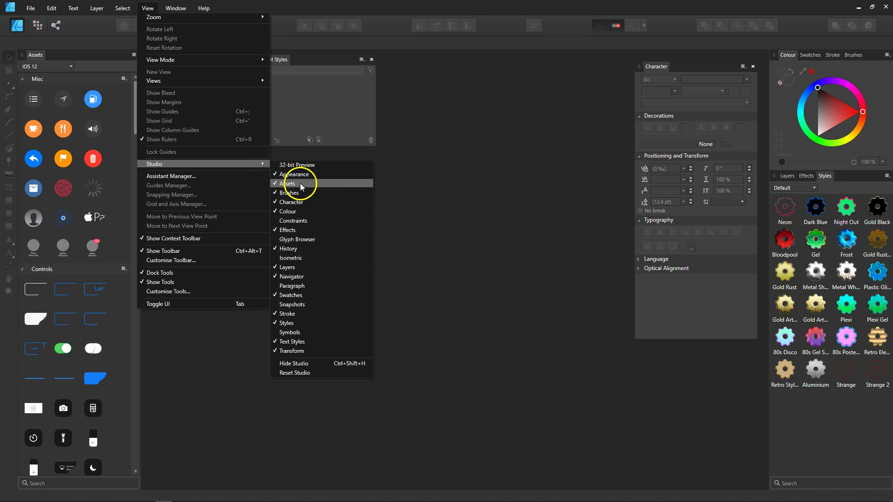
{"action": "left_click", "coordinate": [310, 259]}
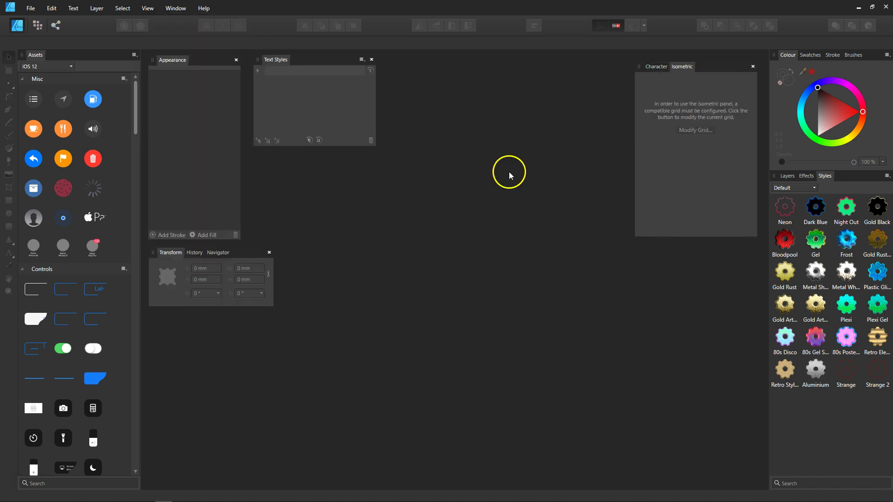
{"action": "left_click", "coordinate": [682, 70]}
{"action": "left_click_drag", "start_coordinate": [685, 68], "coordinate": [413, 71]}
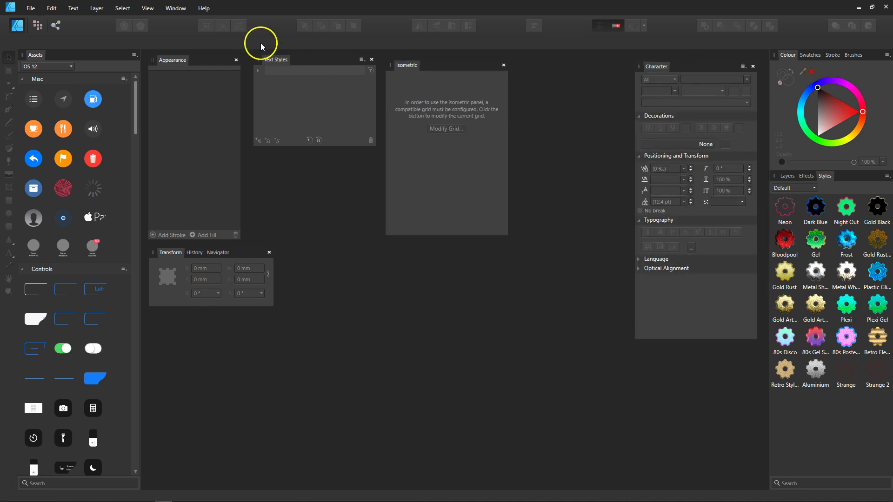
Step: Show the Paragraph panel, grouped with Character
{"action": "left_click", "coordinate": [151, 9]}
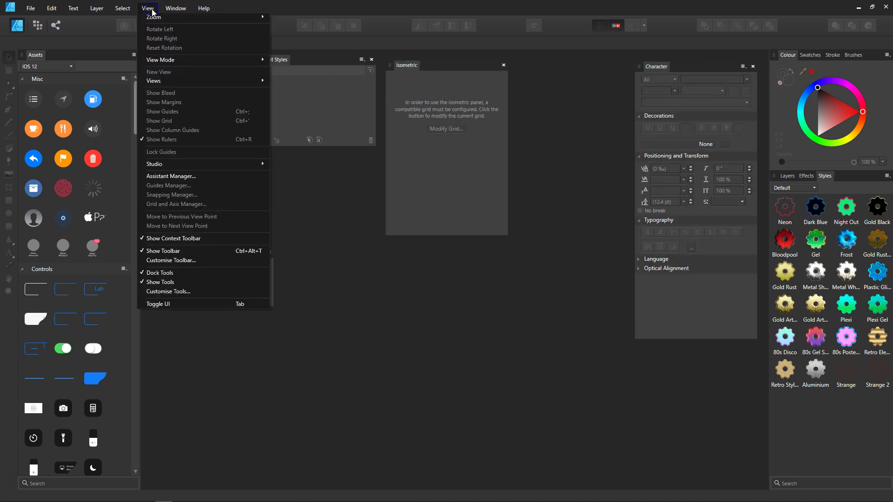
{"action": "mouse_move", "coordinate": [222, 163]}
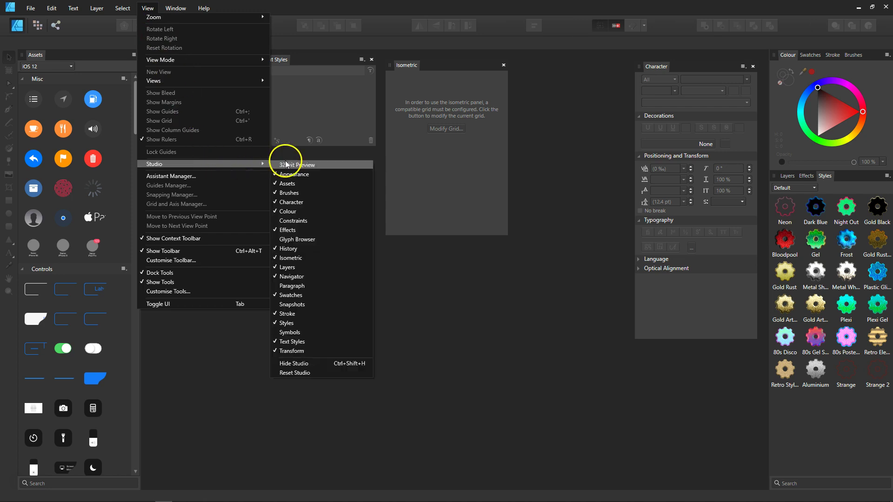
{"action": "left_click", "coordinate": [306, 287]}
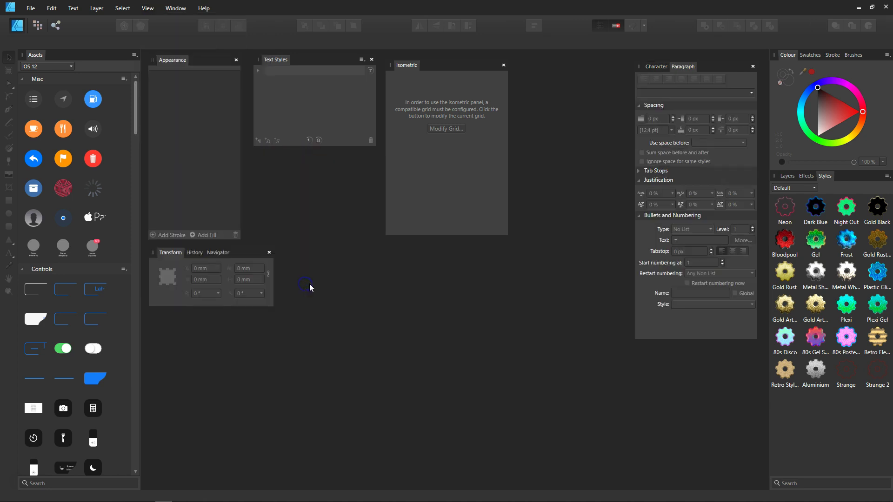
{"action": "left_click", "coordinate": [684, 67]}
Step: Show the Symbols panel and detach it from the Character group as a floating panel
{"action": "left_click", "coordinate": [149, 12]}
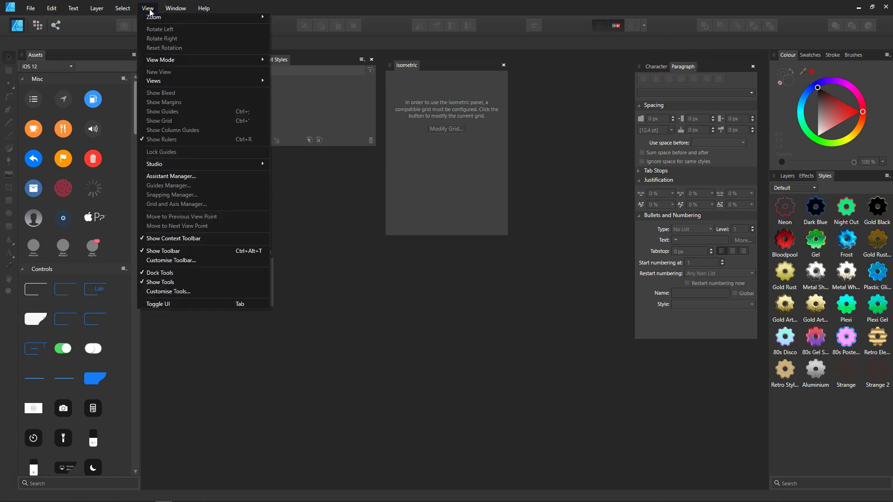
{"action": "left_click", "coordinate": [219, 165]}
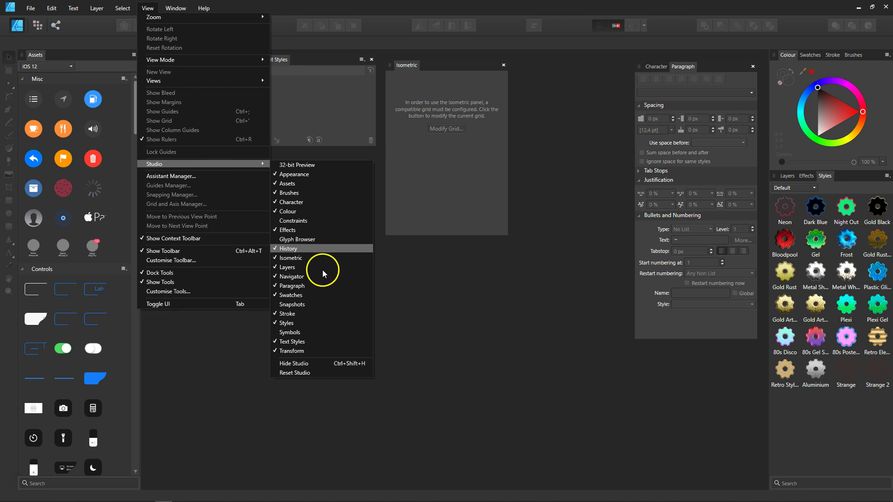
{"action": "left_click", "coordinate": [306, 331]}
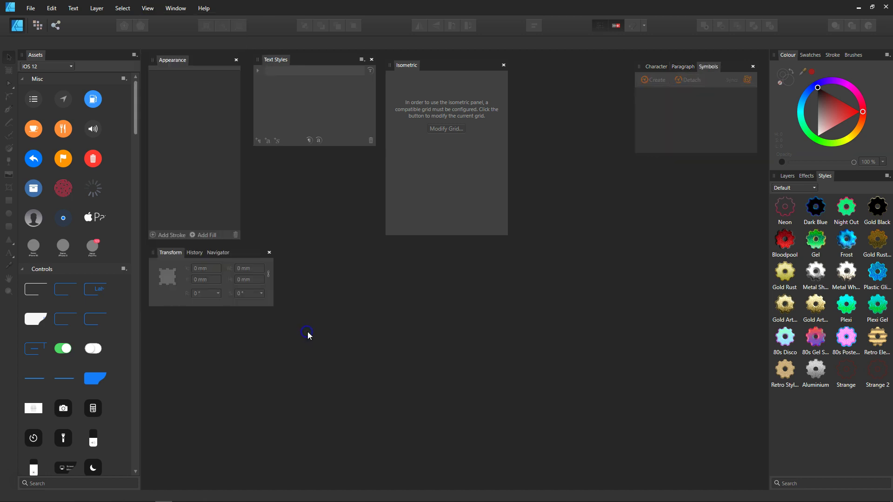
{"action": "left_click", "coordinate": [708, 67]}
{"action": "left_click_drag", "start_coordinate": [709, 68], "coordinate": [310, 280]}
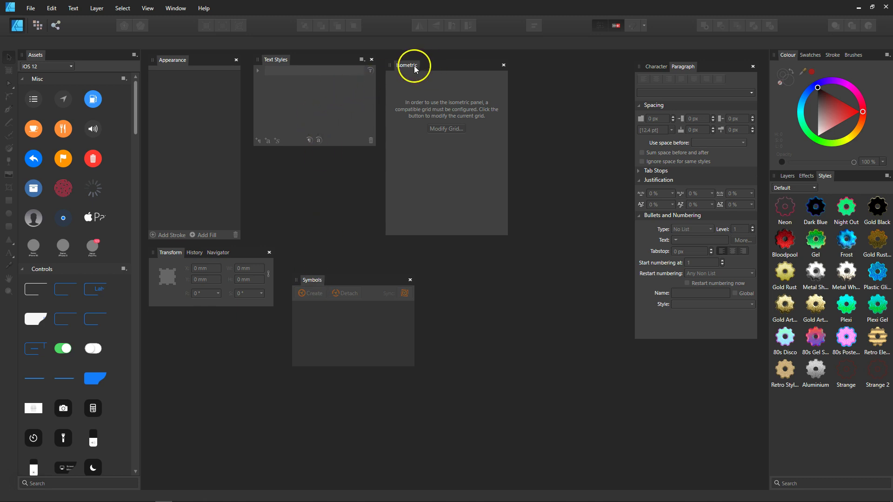
Step: Tab Isometric and Symbols beside Assets in the left dock, with the Transform group docked above
{"action": "left_click_drag", "start_coordinate": [413, 68], "coordinate": [52, 36]}
{"action": "left_click", "coordinate": [60, 56]}
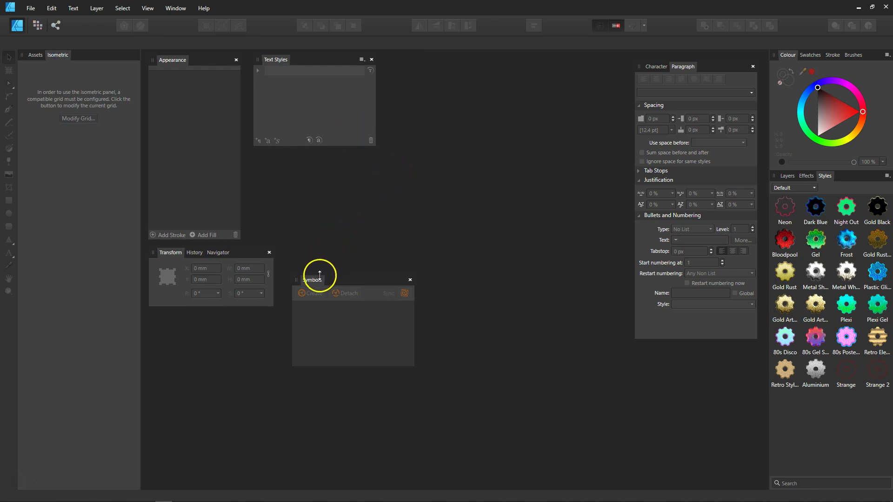
{"action": "left_click_drag", "start_coordinate": [317, 279], "coordinate": [88, 59]}
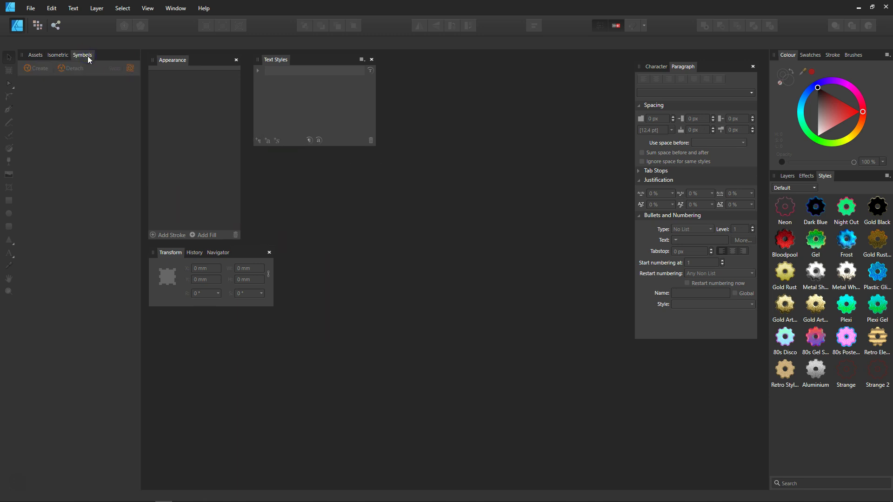
{"action": "left_click", "coordinate": [286, 173]}
{"action": "left_click_drag", "start_coordinate": [248, 252], "coordinate": [85, 65]}
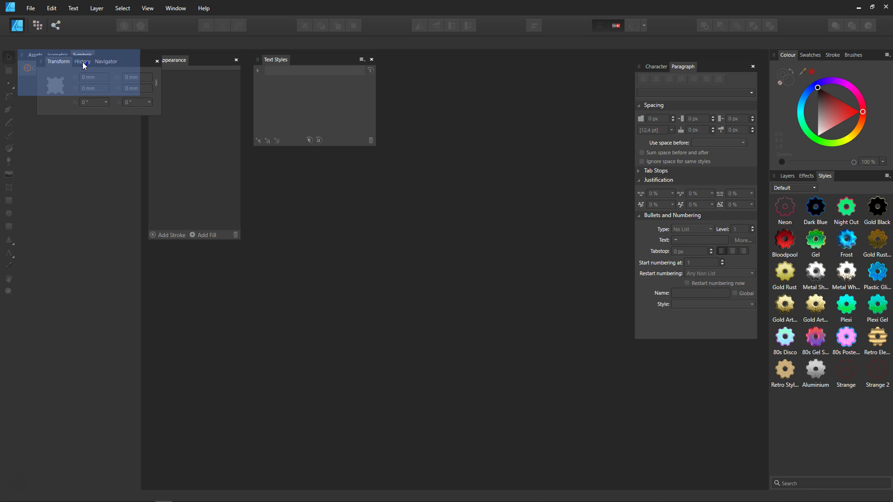
{"action": "left_click_drag", "start_coordinate": [84, 65], "coordinate": [84, 64]}
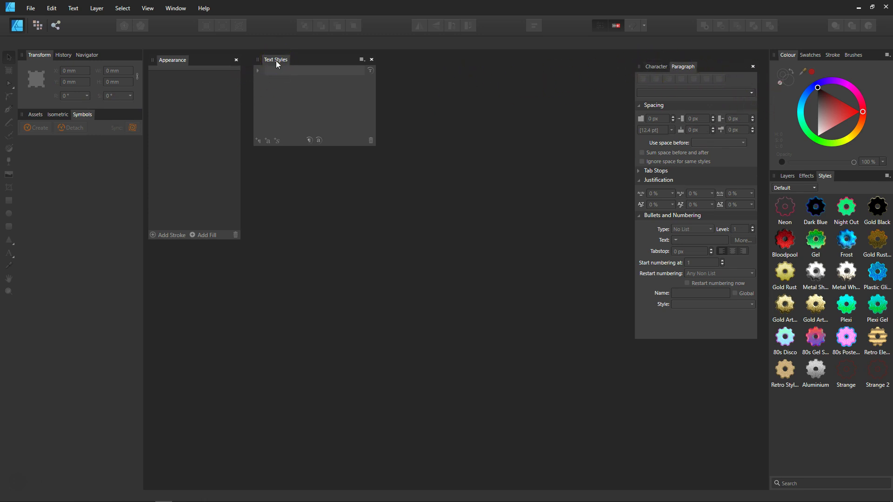
Step: Add Text Styles to the Character/Paragraph group and dock Appearance beside Layers, Effects and Styles
{"action": "left_click_drag", "start_coordinate": [275, 60], "coordinate": [719, 68]}
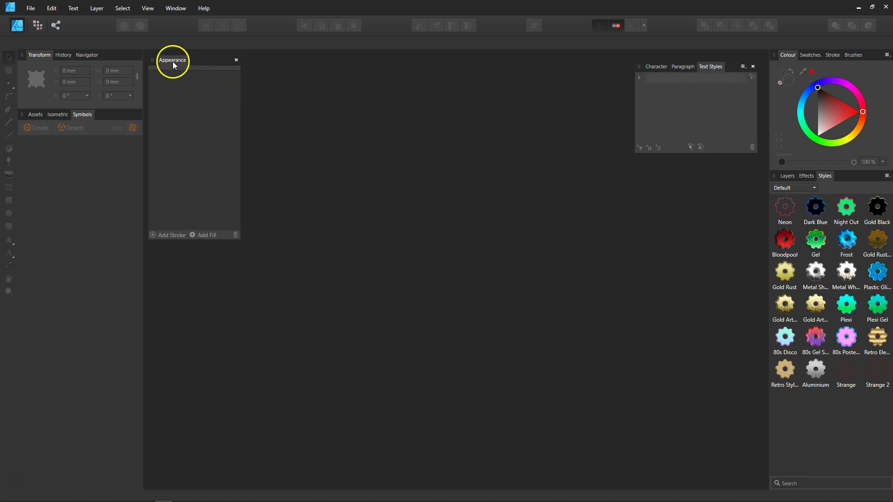
{"action": "left_click_drag", "start_coordinate": [173, 62], "coordinate": [833, 177]}
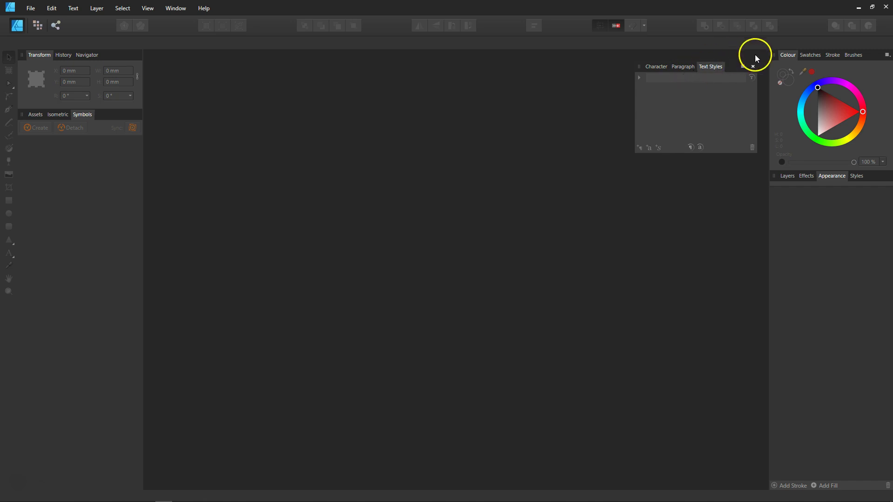
Step: Dock the Character/Paragraph/Text Styles group in the right column, with the Layers group moved above it under Colour
{"action": "left_click_drag", "start_coordinate": [729, 65], "coordinate": [868, 188]}
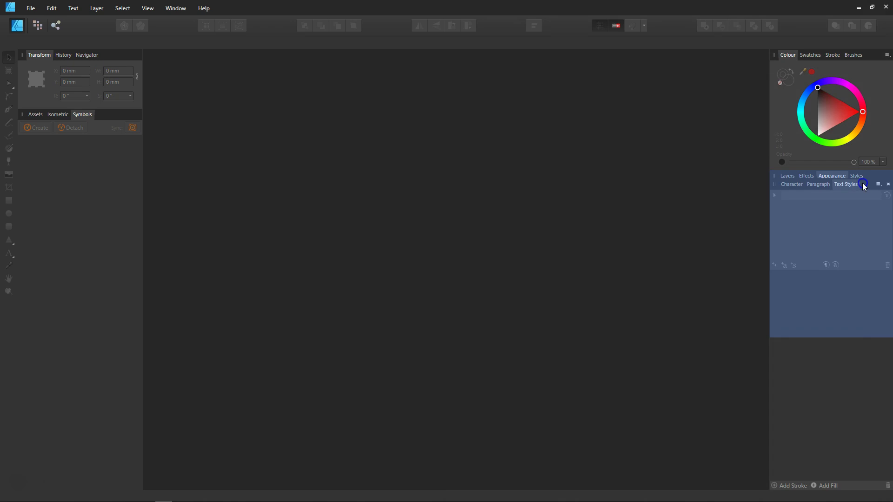
{"action": "left_click_drag", "start_coordinate": [864, 187], "coordinate": [864, 187]}
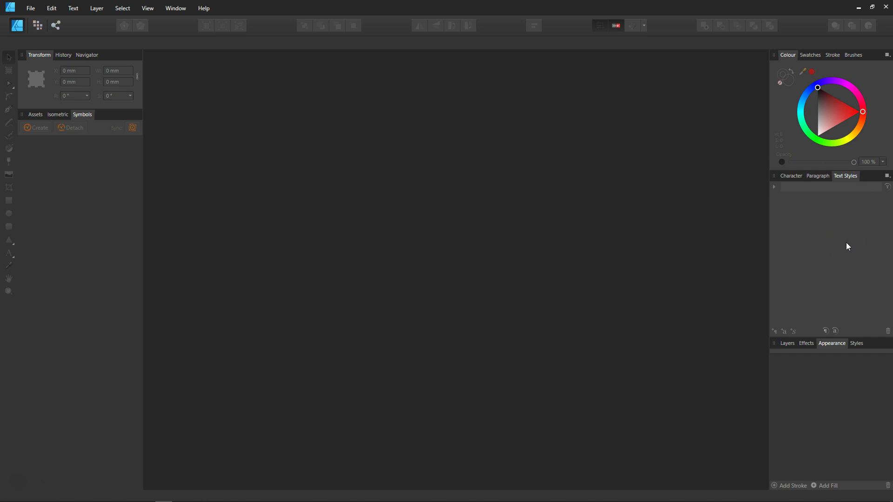
{"action": "left_click_drag", "start_coordinate": [873, 343], "coordinate": [879, 183]}
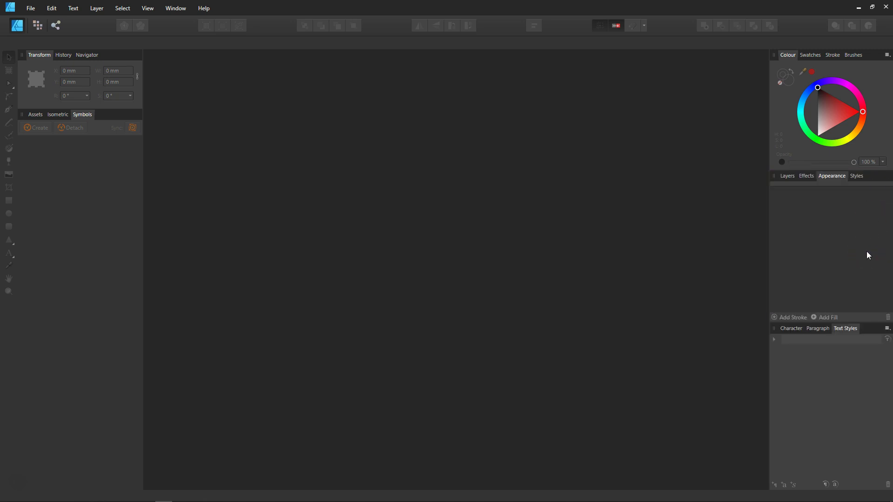
{"action": "left_click", "coordinate": [794, 332]}
{"action": "left_click", "coordinate": [794, 176]}
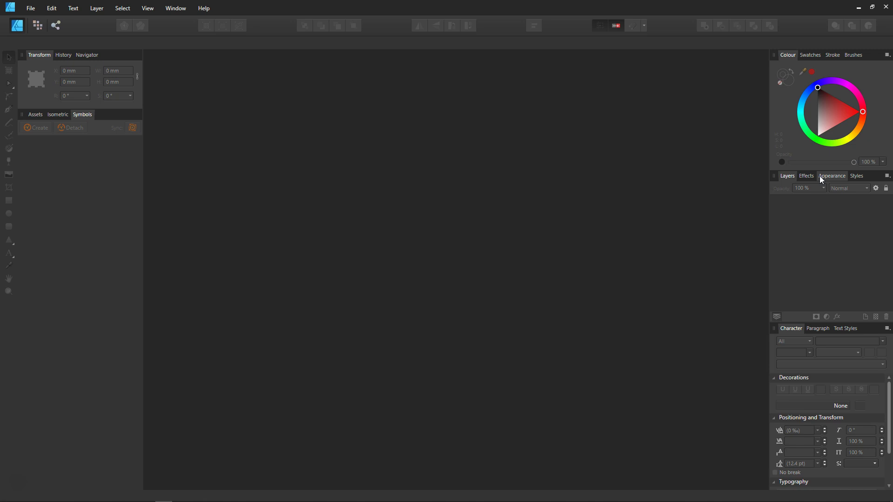
Step: Bring the Isometric panel to the front in the left dock
{"action": "left_click", "coordinate": [59, 115]}
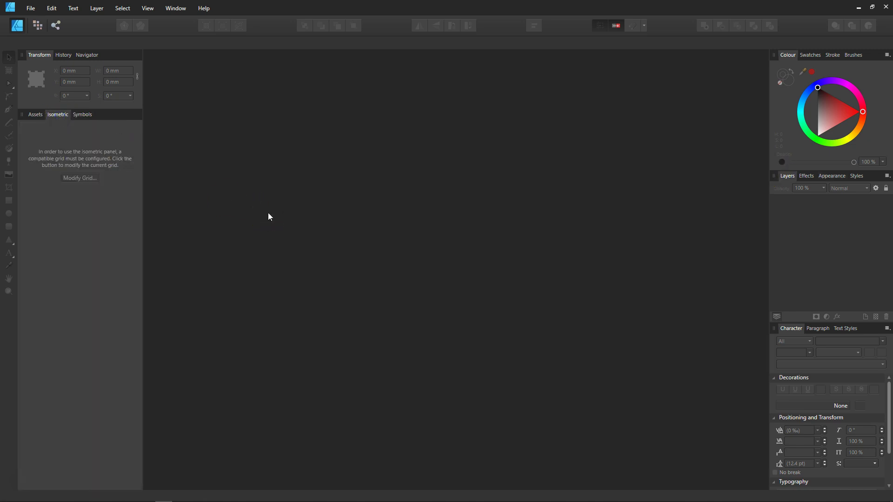